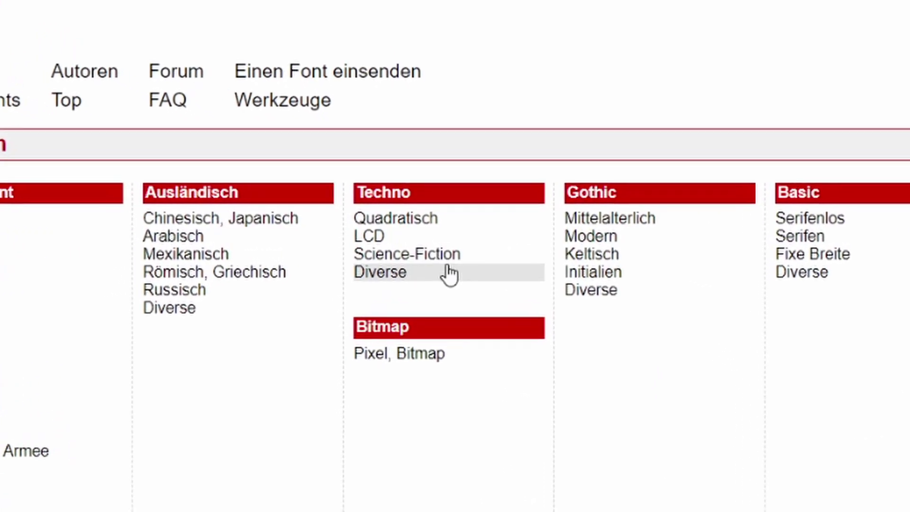
Open dafont.com's Techno > Diverse font category and browse its listing.
left_click(441, 266)
scroll(377, 229, "down", 4)
scroll(389, 285, "down", 5)
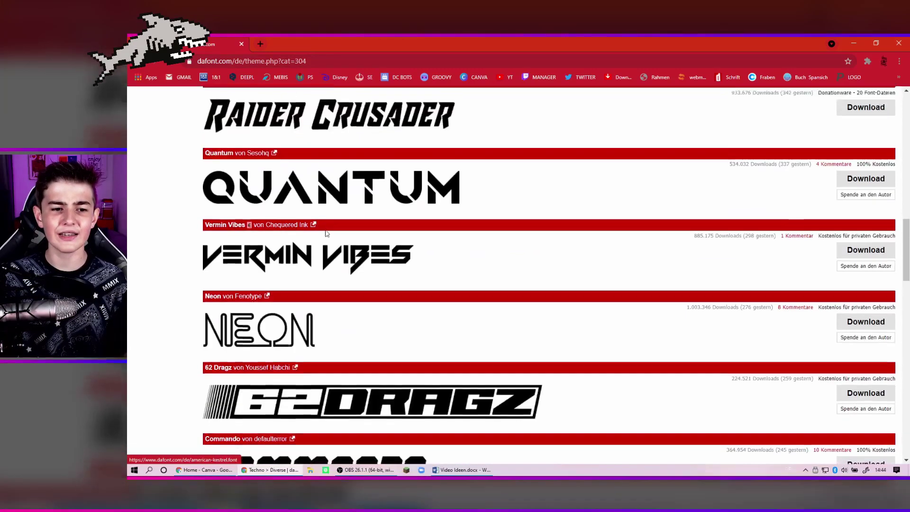
scroll(403, 341, "down", 4)
scroll(415, 398, "down", 1)
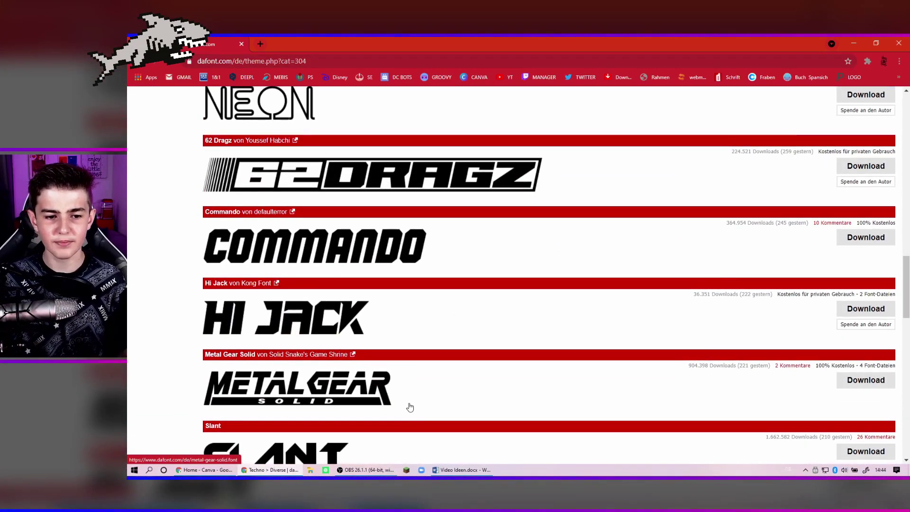
scroll(408, 406, "down", 2)
scroll(364, 350, "down", 4)
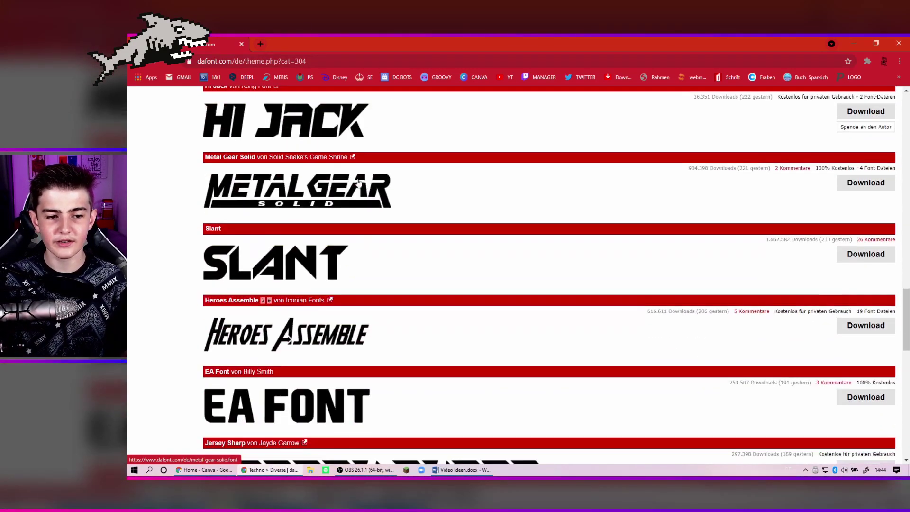
scroll(369, 265, "up", 15)
scroll(360, 333, "down", 3)
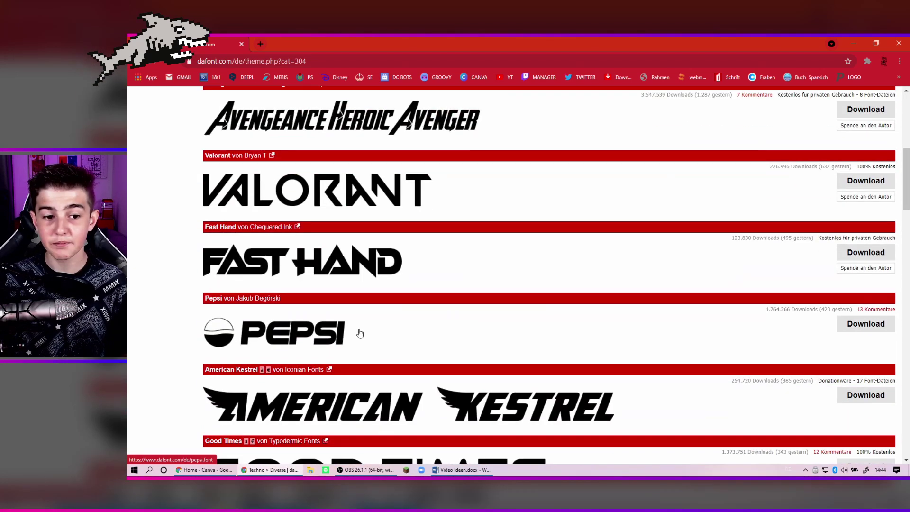
scroll(551, 321, "up", 8)
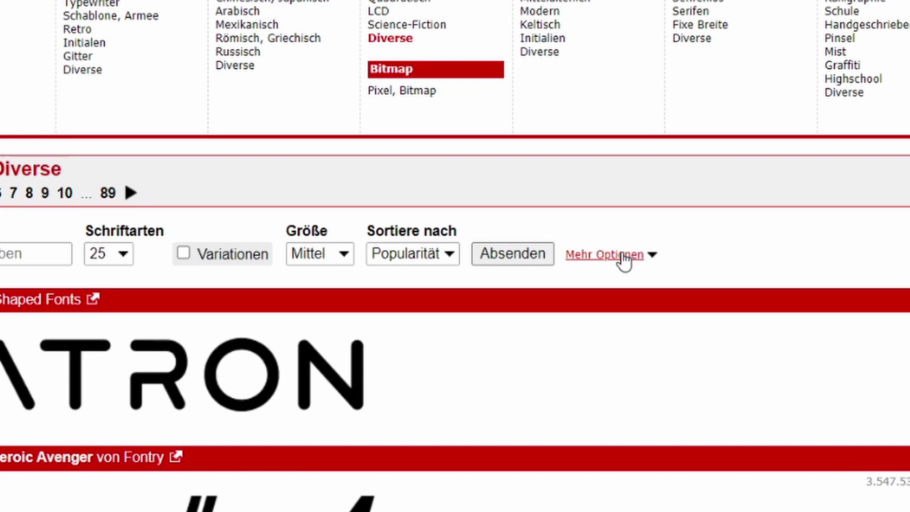
Filter to 100% free and public-domain fonts previewed as 'S', then browse the candidates.
left_click(530, 256)
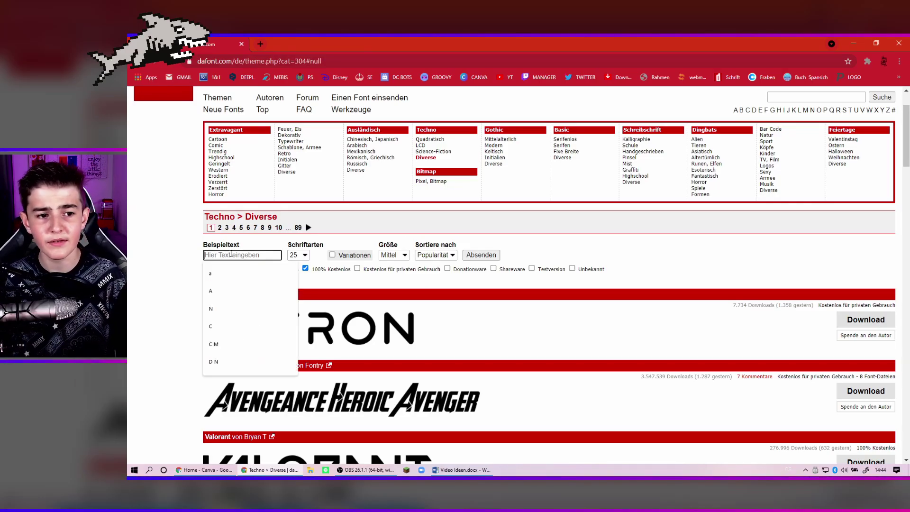
type("S")
key("Return")
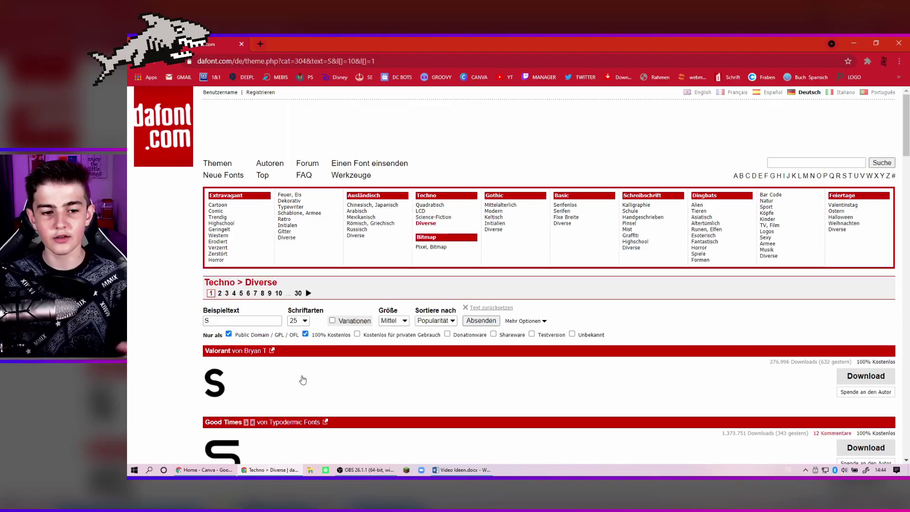
scroll(296, 247, "down", 4)
scroll(290, 246, "down", 4)
scroll(294, 241, "down", 3)
scroll(289, 251, "down", 3)
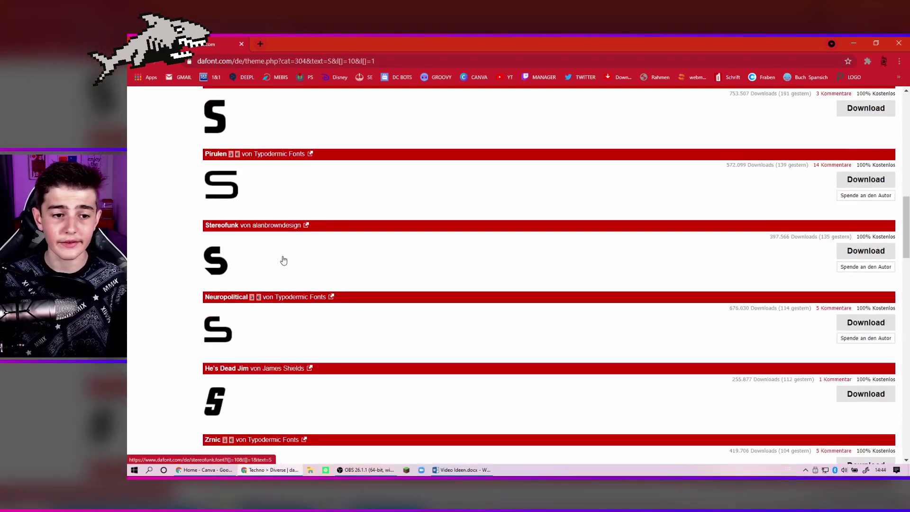
scroll(270, 249, "down", 3)
scroll(264, 247, "down", 3)
scroll(251, 284, "down", 1)
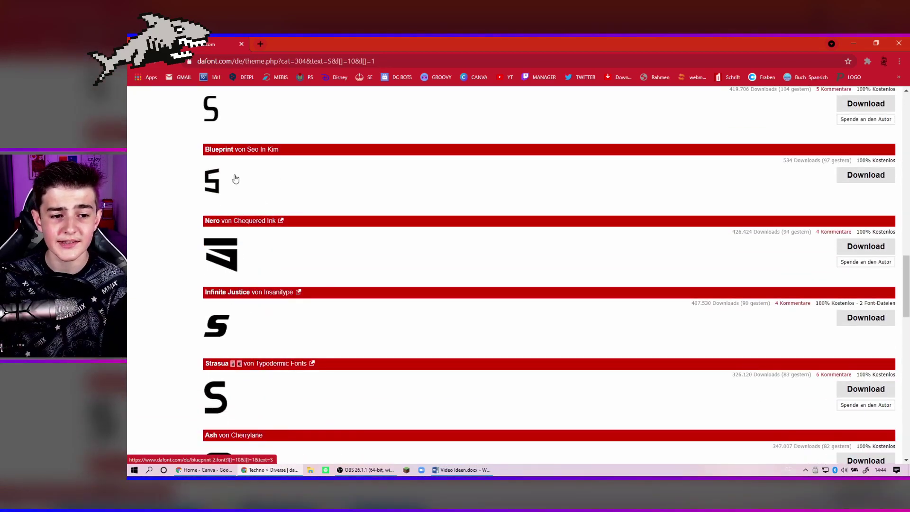
scroll(251, 258, "down", 2)
scroll(244, 258, "down", 2)
scroll(257, 265, "down", 1)
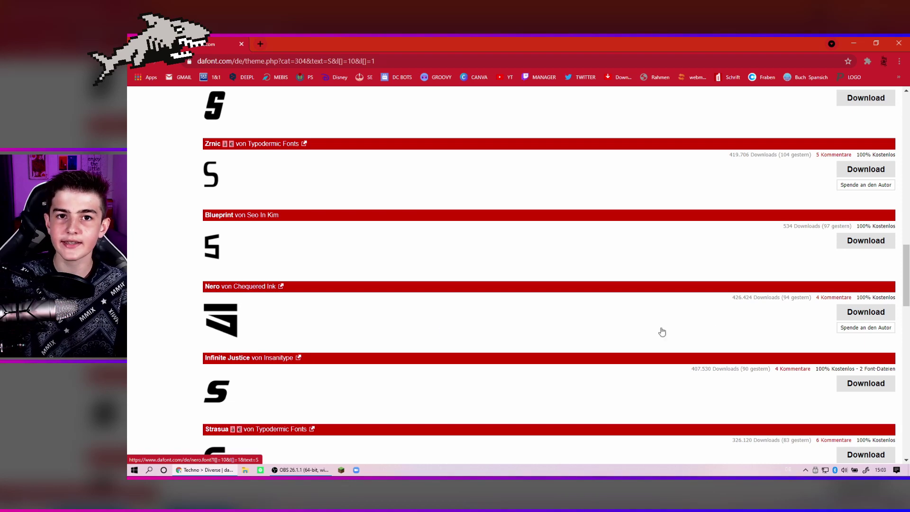
Download the Nero font and open nero.zip in Downloads to reveal Nero.otf.
left_click(879, 321)
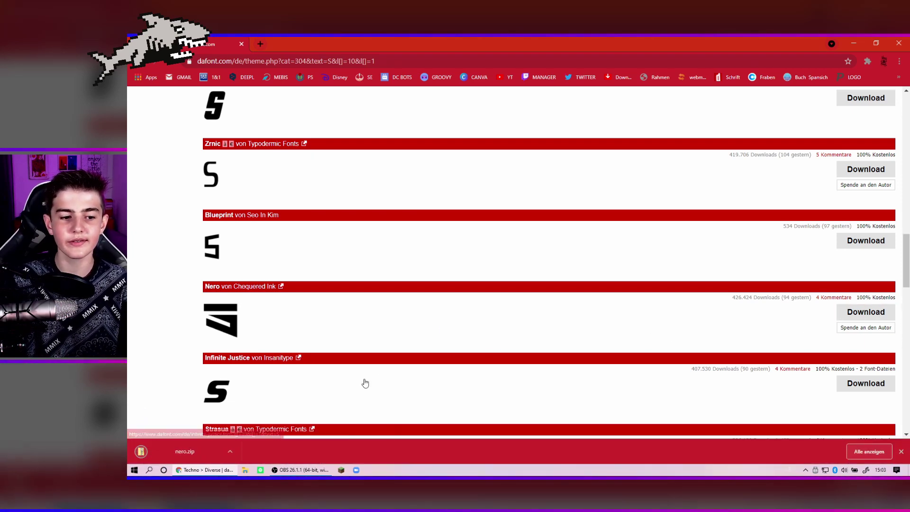
left_click(204, 452)
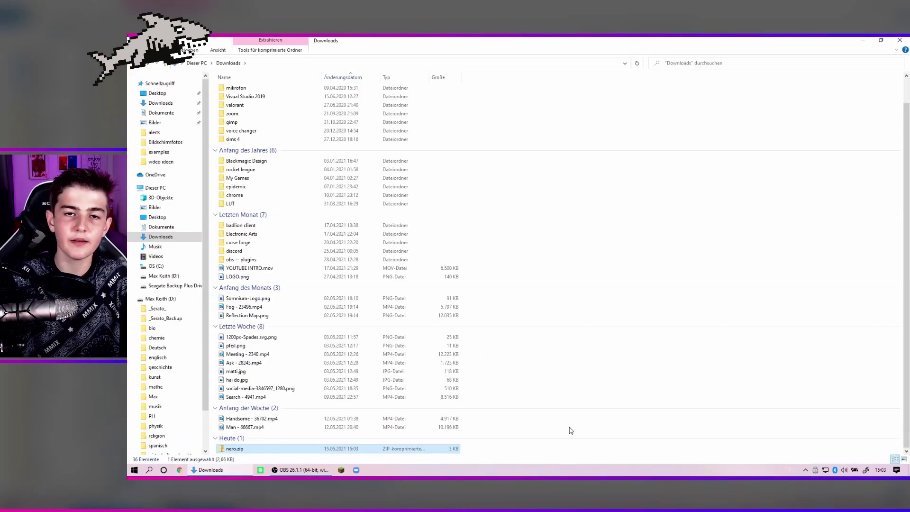
double_click(259, 450)
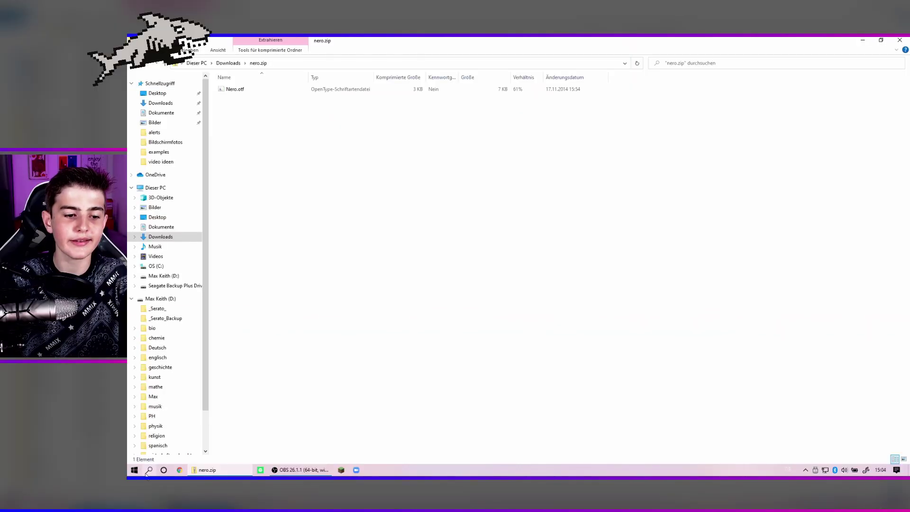
Open the Windows font settings page via search 'schrift' and shrink it beside Explorer.
left_click(148, 471)
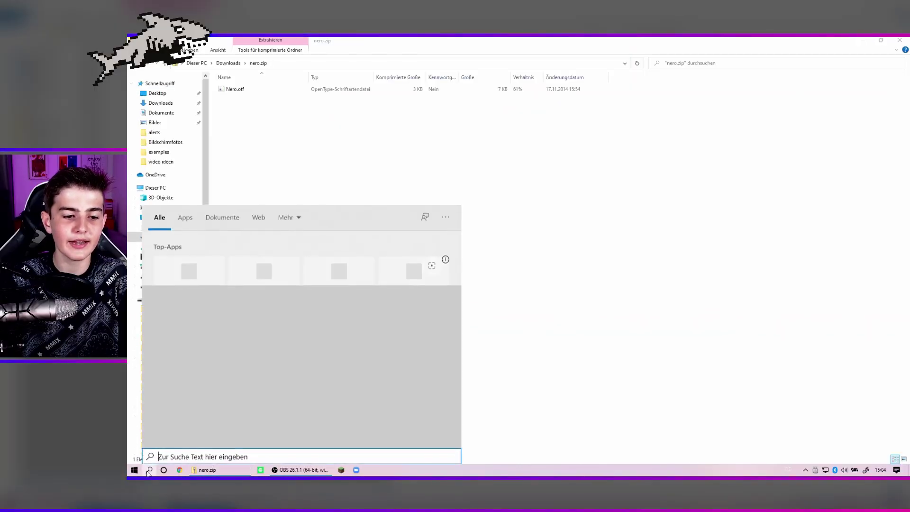
type("schrift")
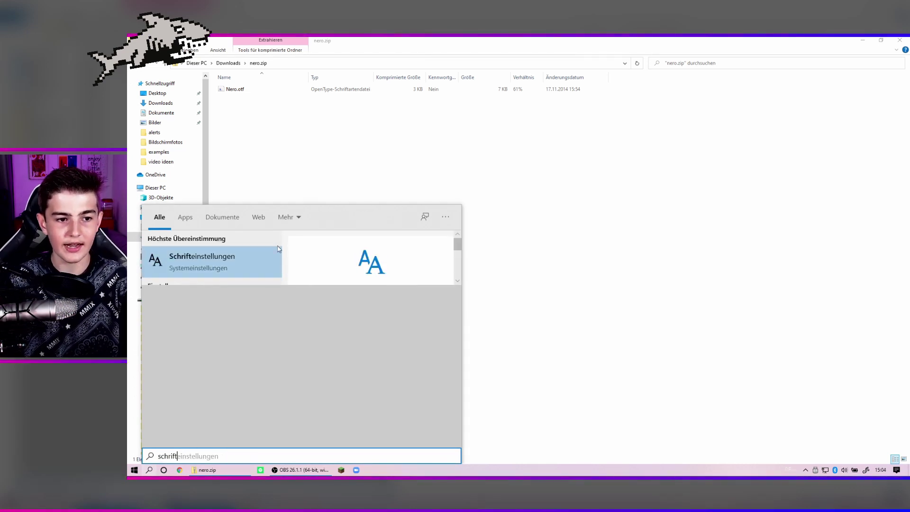
left_click(266, 254)
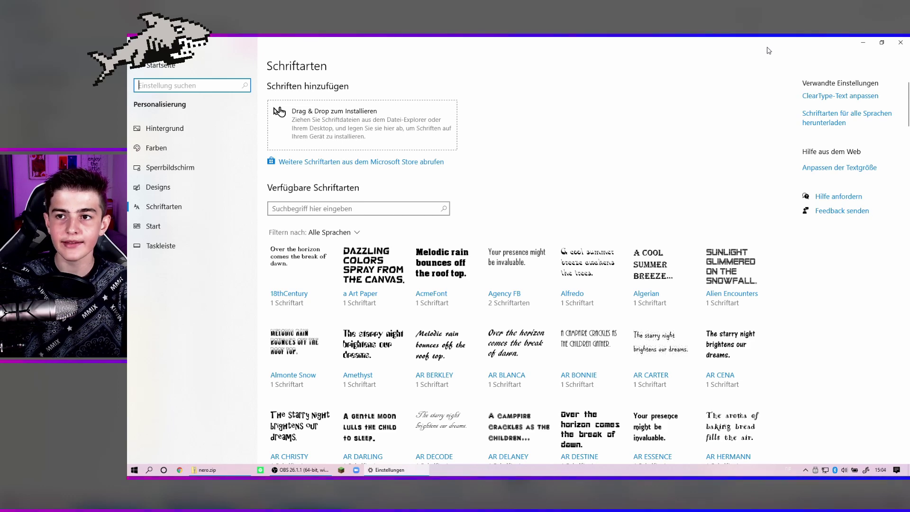
left_click_drag(768, 50, 724, 132)
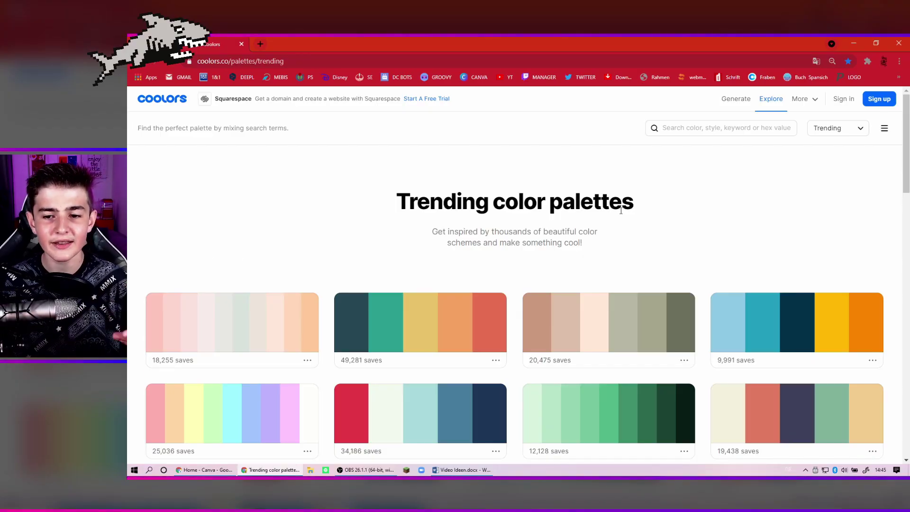
Filter Coolors trending palettes to Violet and browse the results.
scroll(621, 210, "down", 2)
scroll(626, 183, "up", 1)
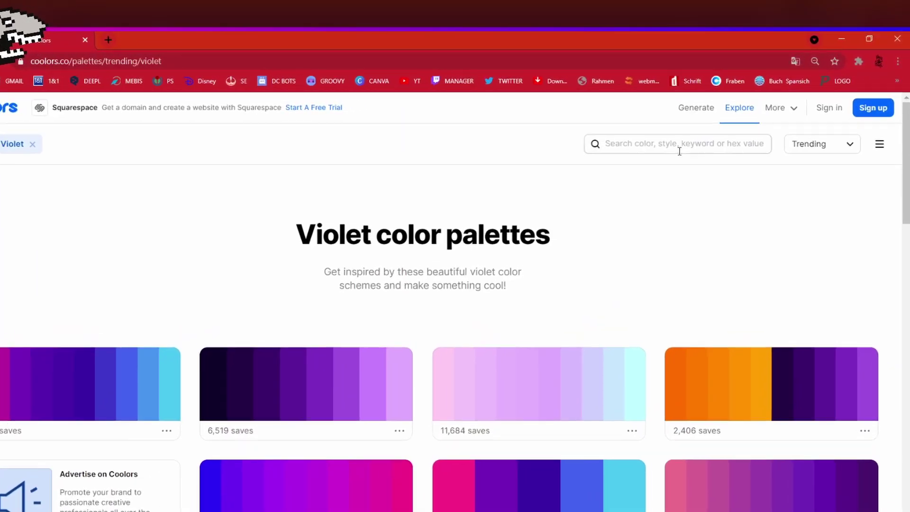
left_click(592, 158)
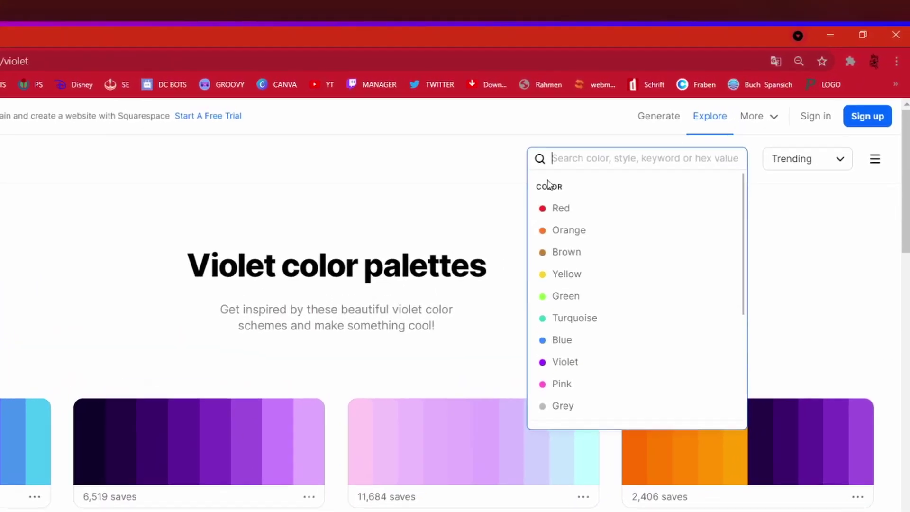
scroll(602, 170, "down", 5)
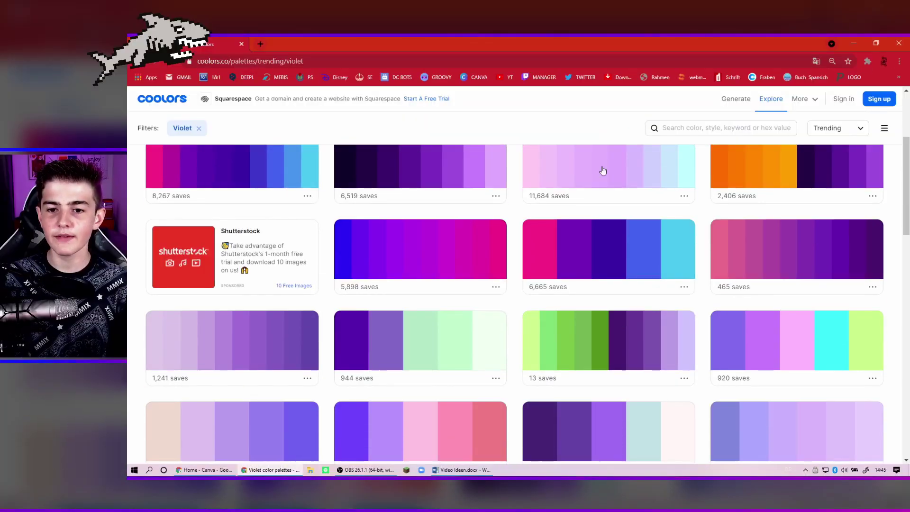
scroll(523, 249, "up", 3)
scroll(579, 209, "down", 1)
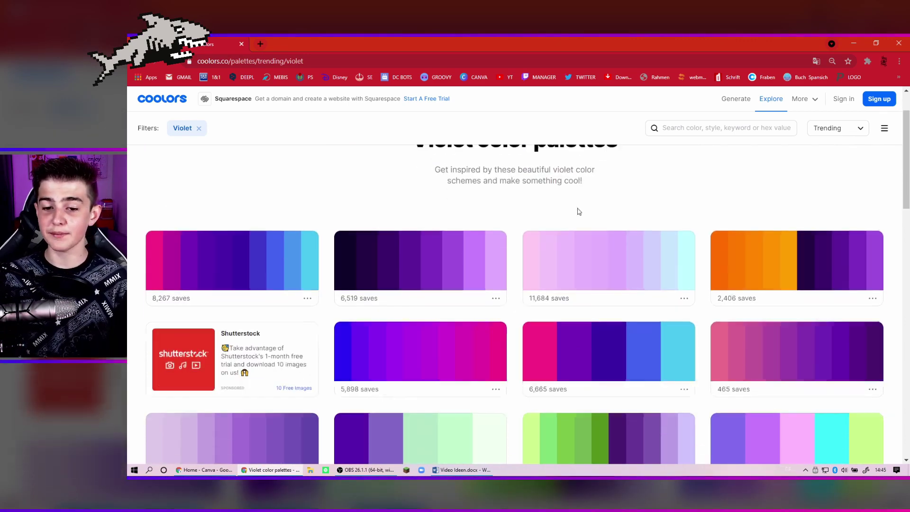
scroll(582, 249, "down", 2)
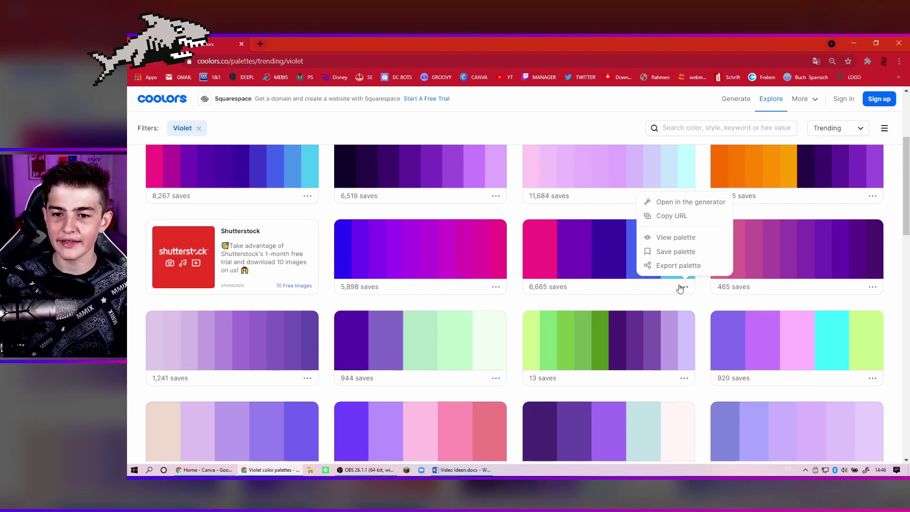
Open the export options for the 3A0CA3 / 7209B7 / 4CC9F0 palette.
left_click(676, 268)
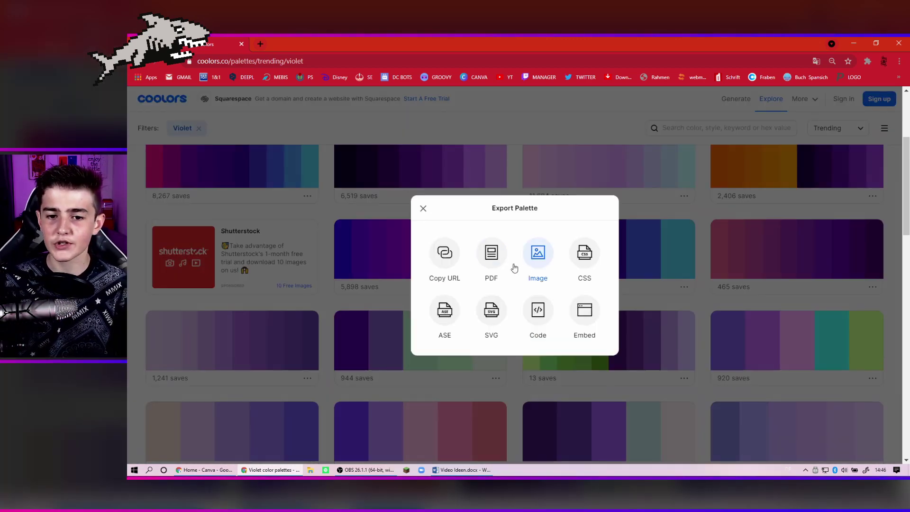
scroll(484, 298, "down", 1)
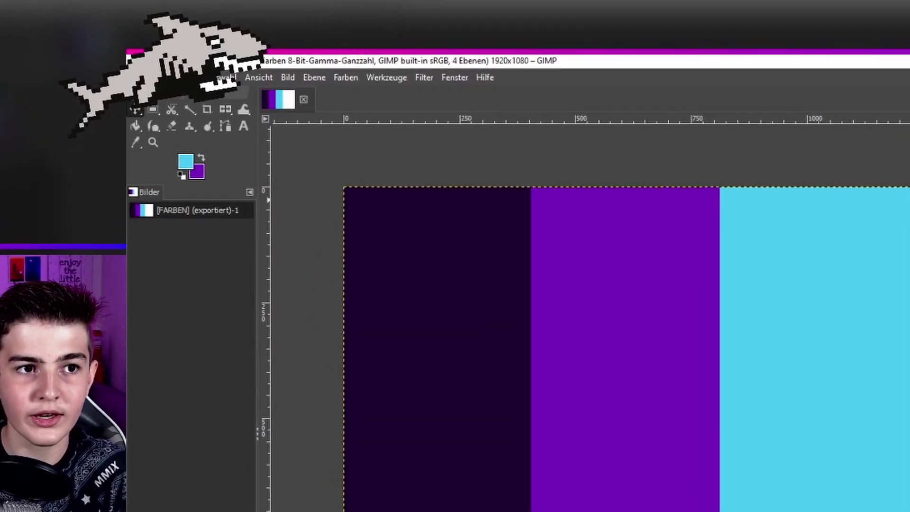
Create a new 2000×2000 px white image via Datei > Neu.
left_click(140, 70)
left_click(180, 123)
type("2000")
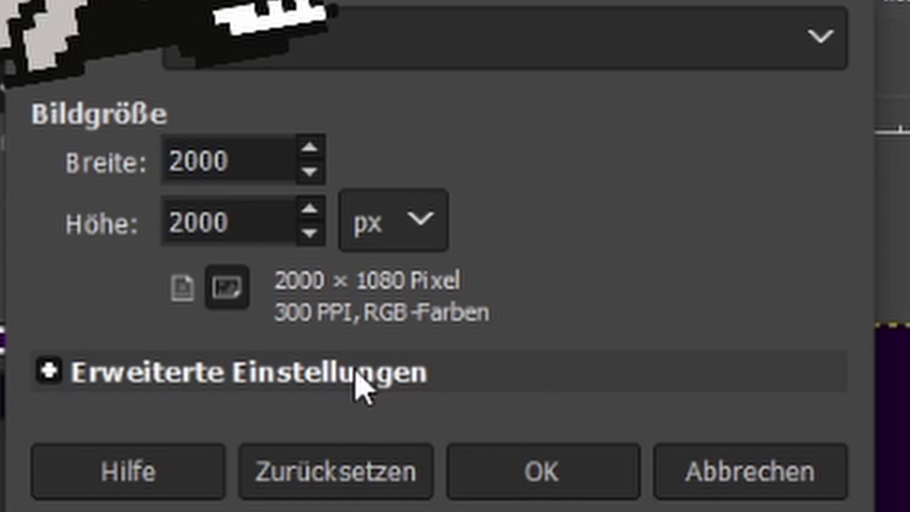
left_click(558, 468)
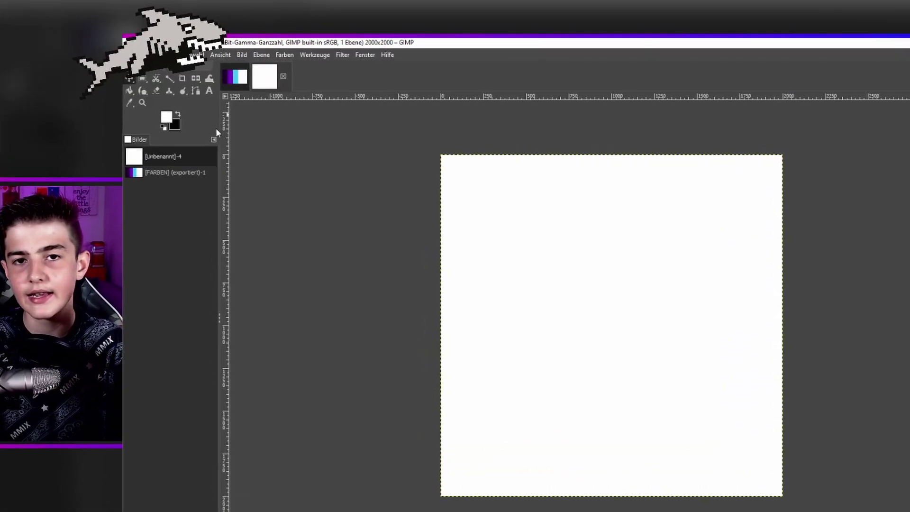
Place black Nero 'S' text on the canvas and set its size to 350 px.
left_click(229, 109)
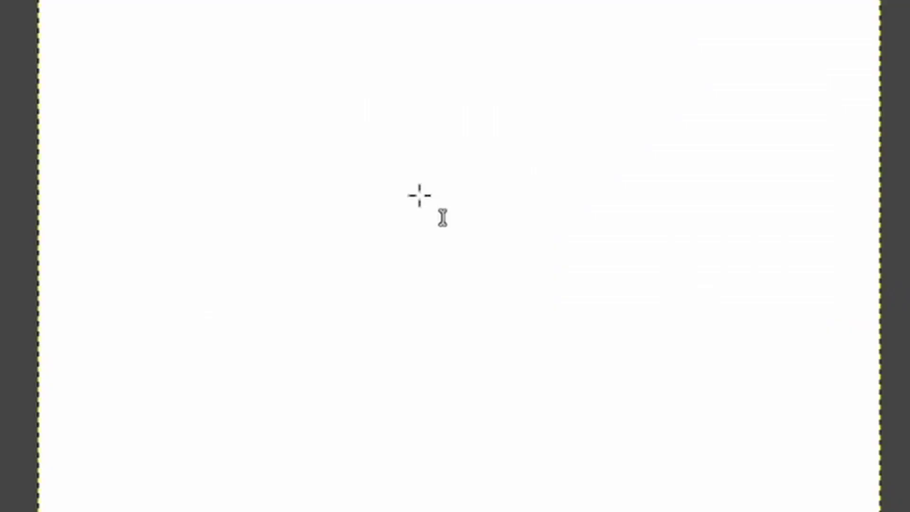
left_click(419, 195)
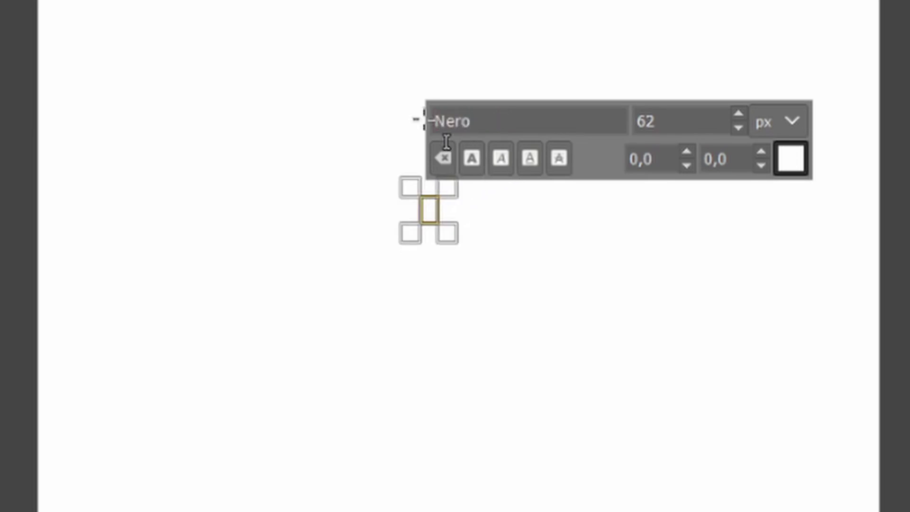
left_click(800, 158)
left_click_drag(735, 220, 477, 310)
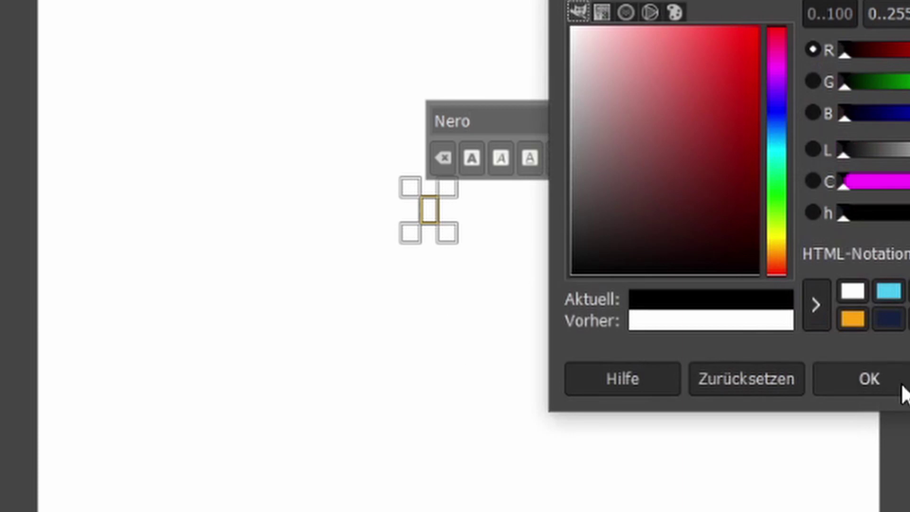
left_click(869, 379)
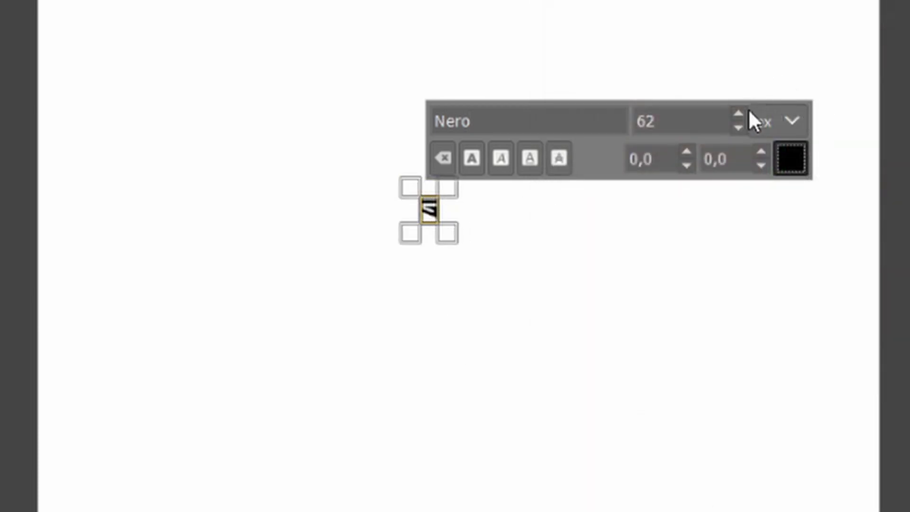
key("Tab")
type("350")
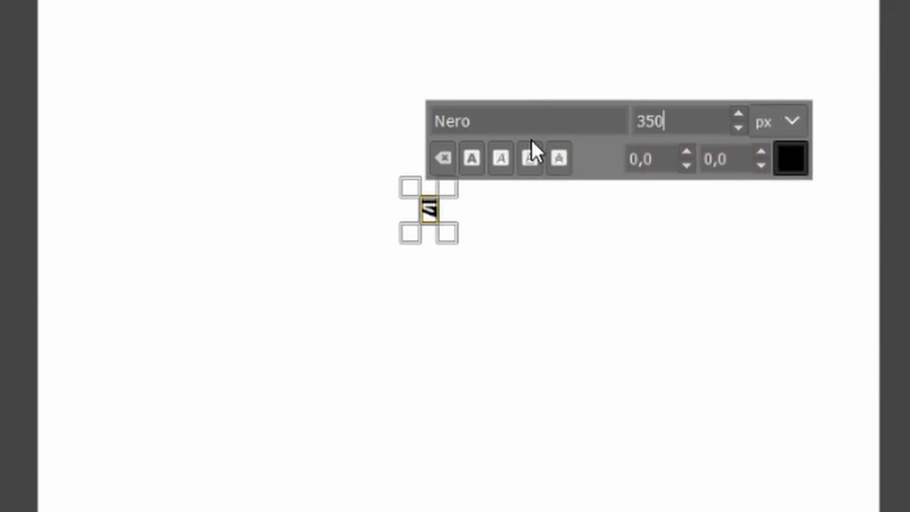
key("Return")
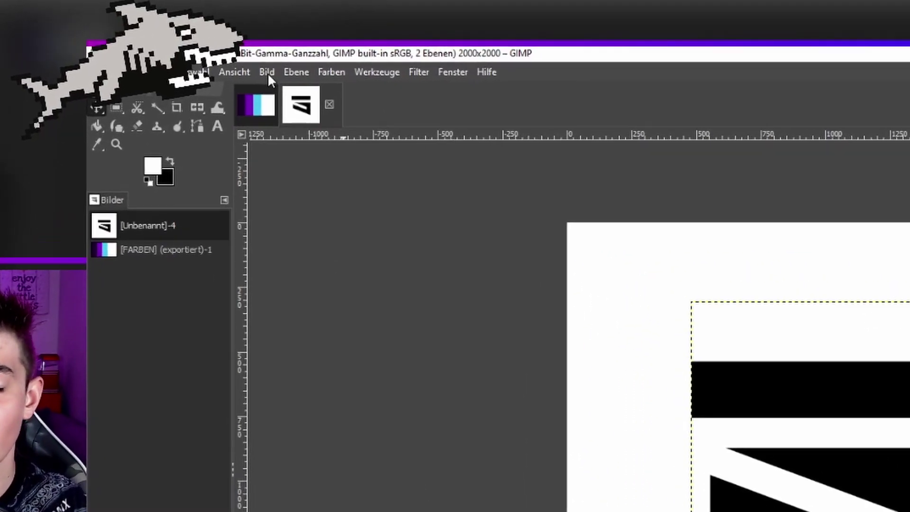
Add a horizontal guide at 50% across the canvas.
left_click(221, 51)
mouse_move(96, 205)
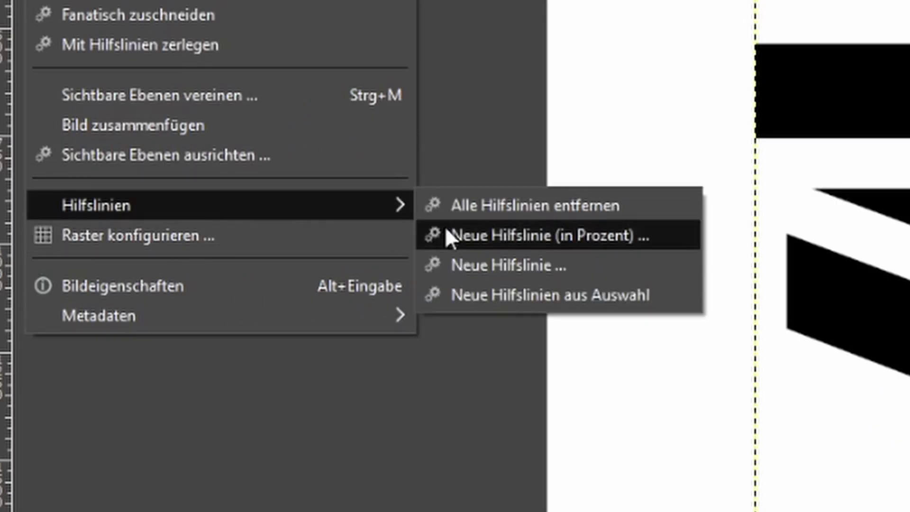
left_click(534, 240)
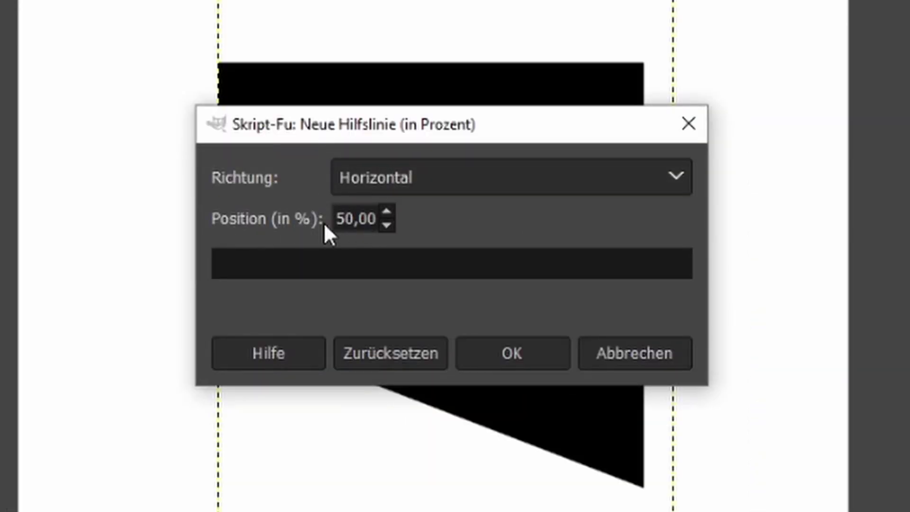
left_click(531, 355)
Add a vertical 50% guide and move the S logo onto the guide crossing.
left_click(71, 240)
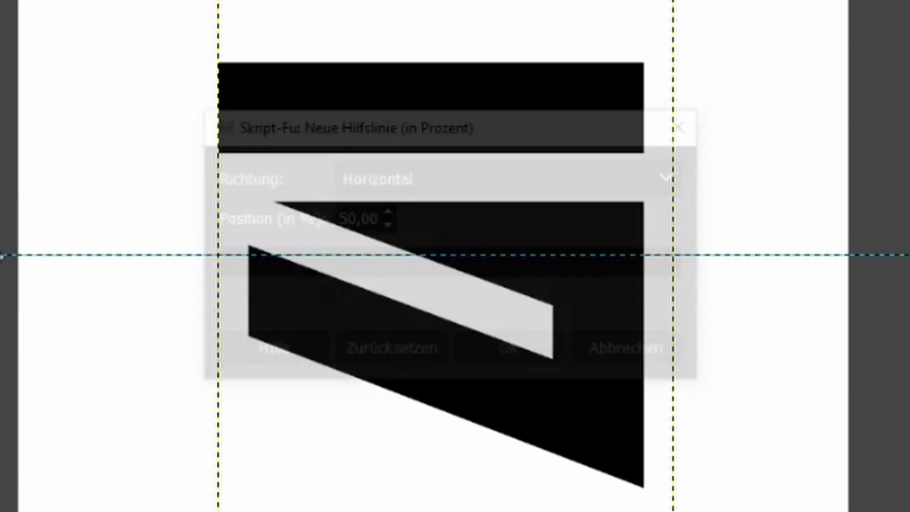
left_click(488, 185)
left_click(410, 242)
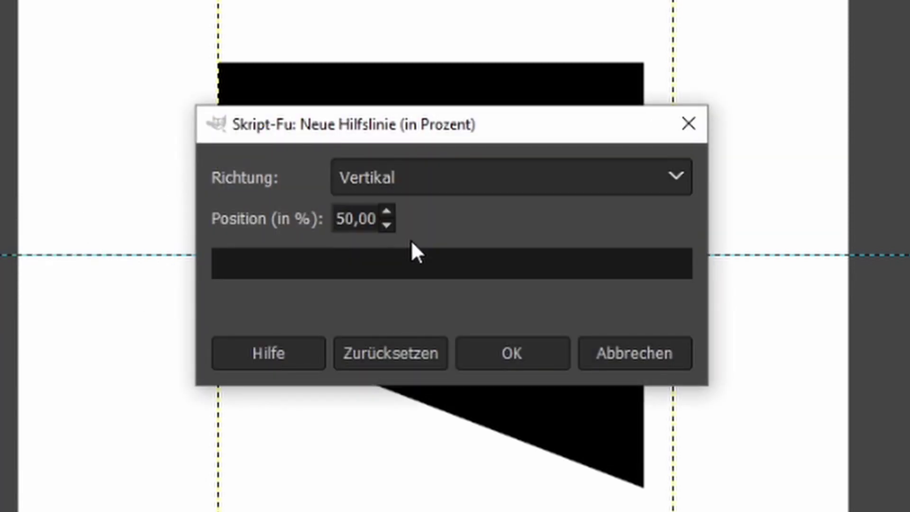
left_click(514, 367)
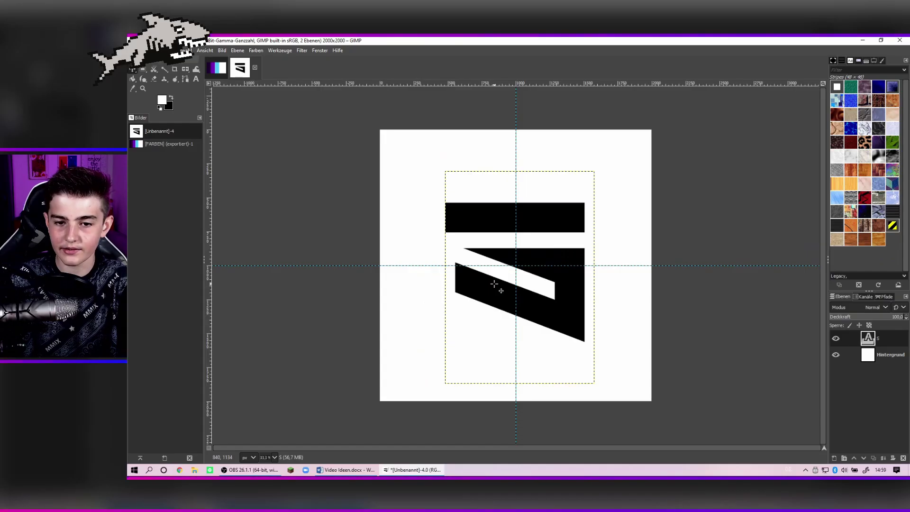
left_click_drag(495, 283, 512, 229)
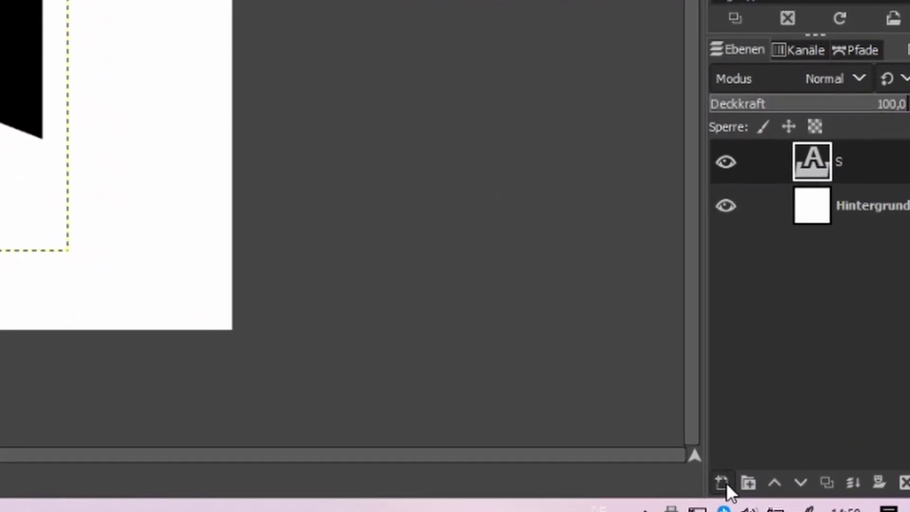
Add transparent layer 'Rand' below the S layer and select the S via Auswahl aus Alphakanal.
left_click(709, 487)
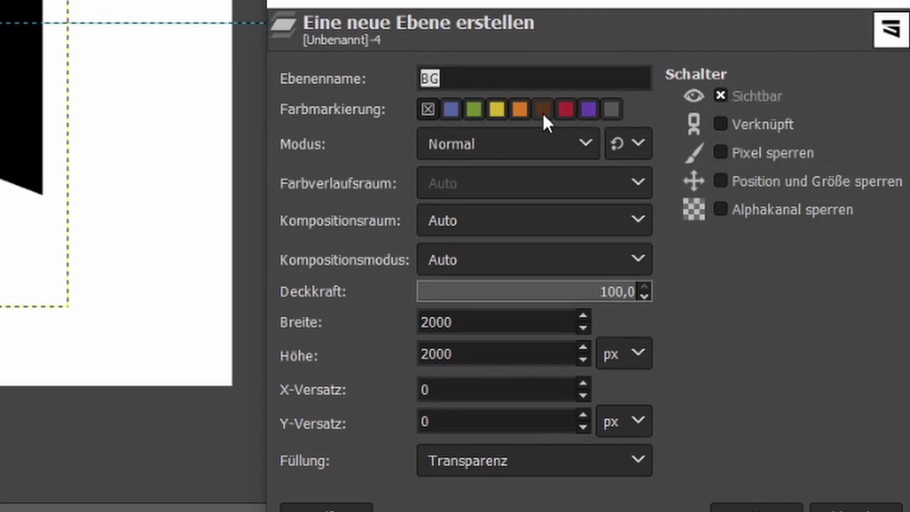
type("Rand")
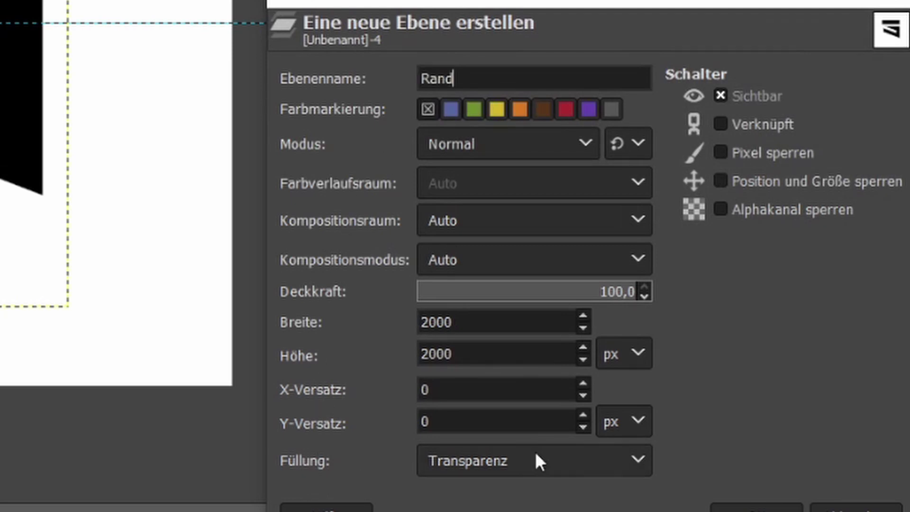
left_click(756, 508)
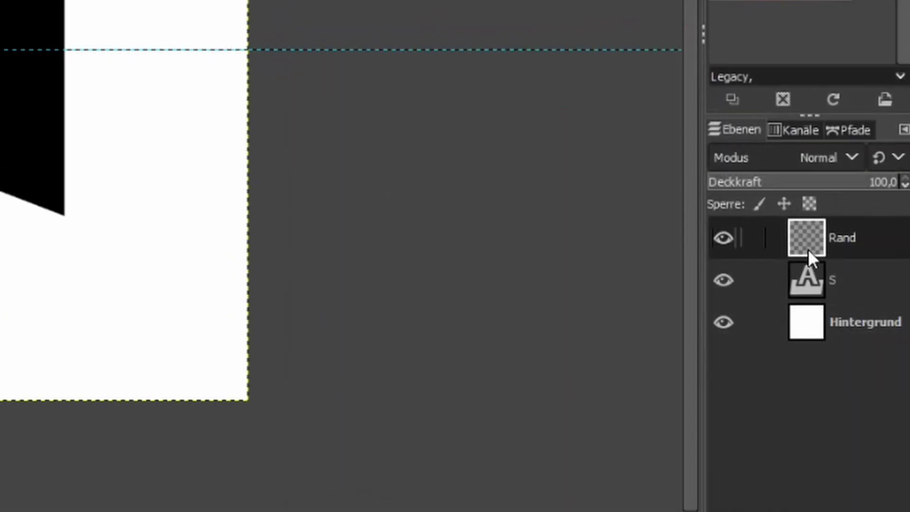
left_click_drag(857, 237, 849, 291)
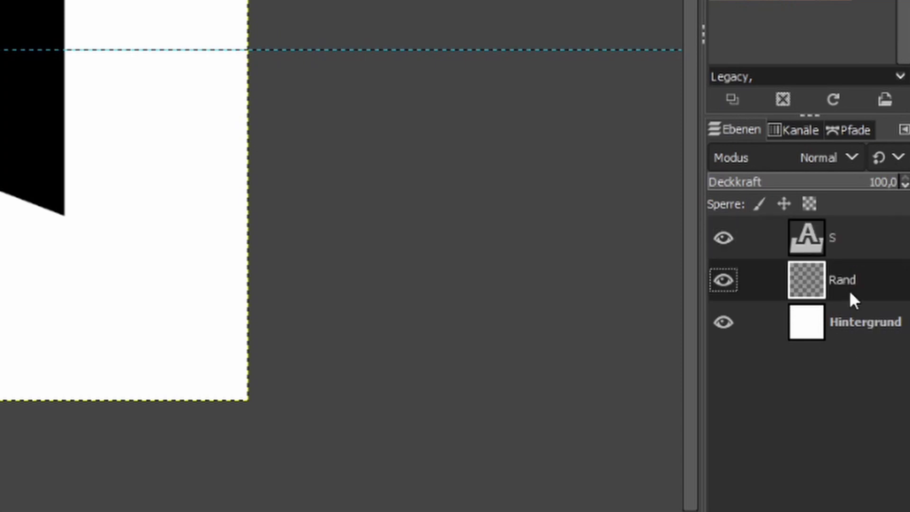
right_click(814, 271)
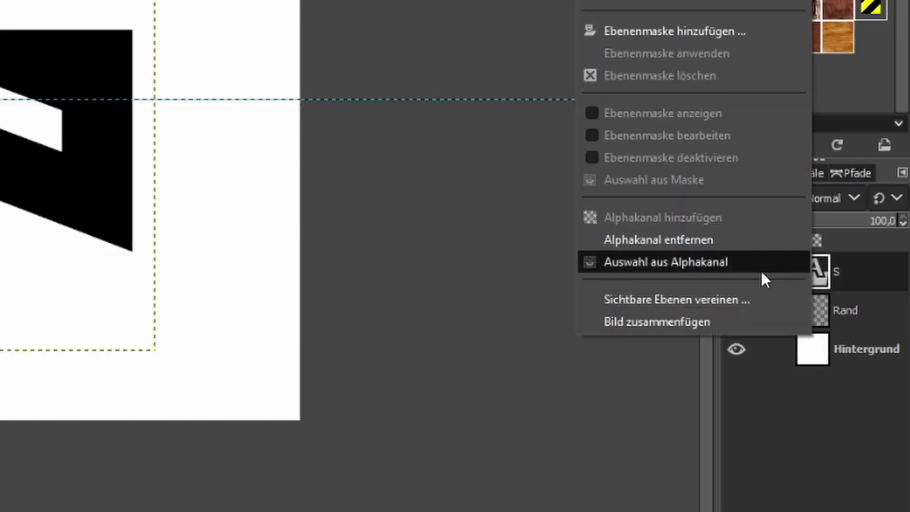
left_click(662, 260)
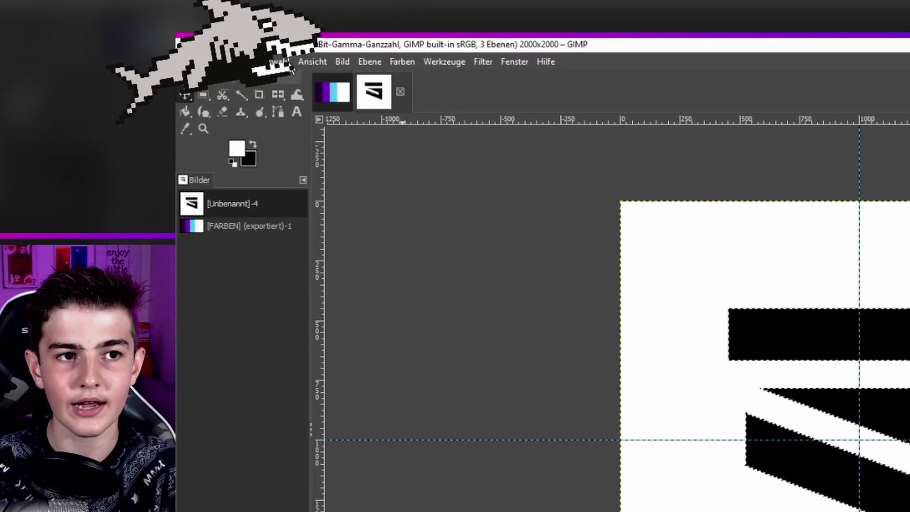
Convert the S selection into a 15 px border with Auswahl > Rand.
left_click(220, 54)
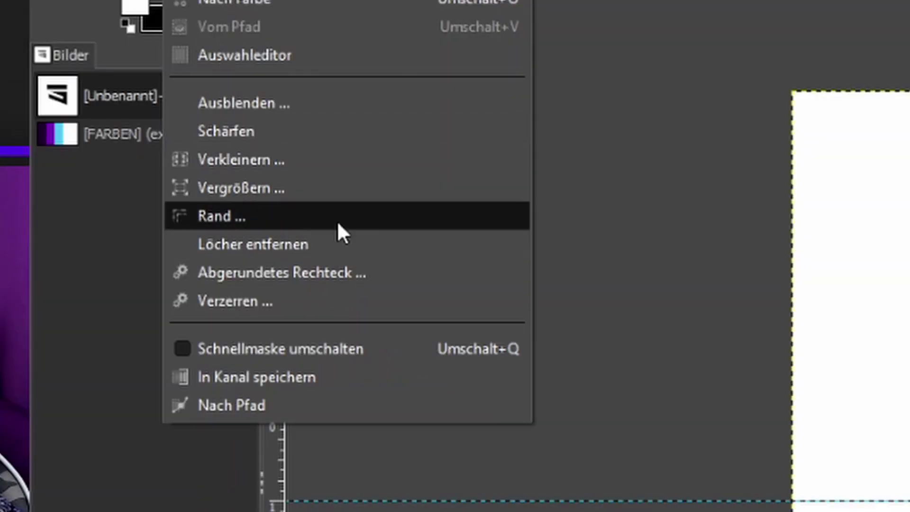
left_click(228, 217)
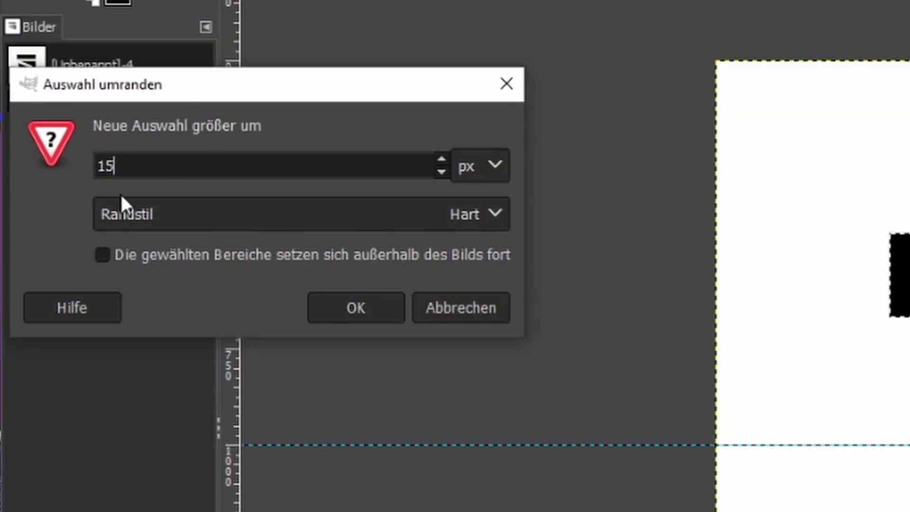
left_click(351, 308)
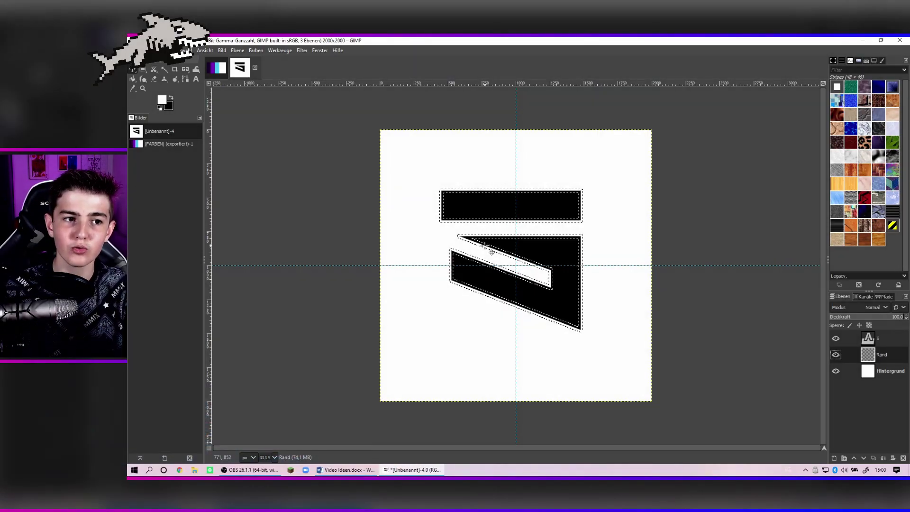
Sample the violet 7209b7 from the FARBEN palette image as the foreground colour.
left_click(216, 69)
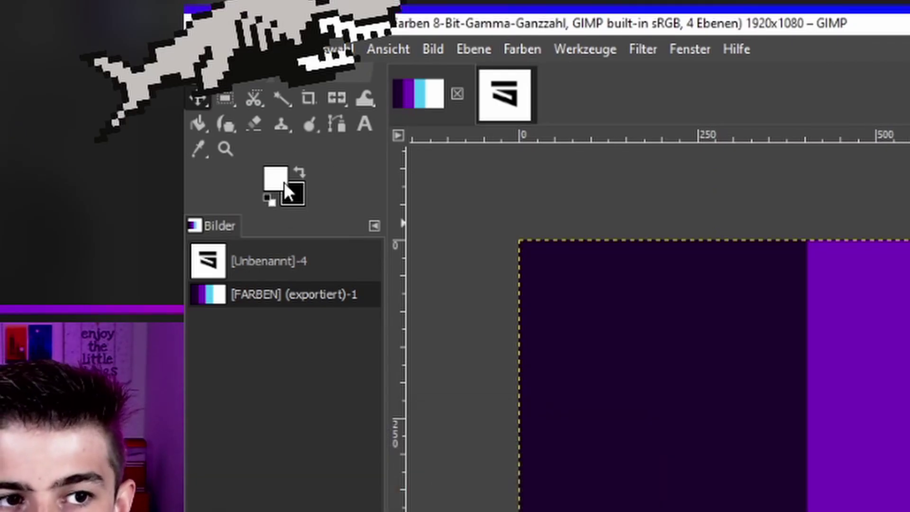
left_click(282, 180)
left_click(402, 289)
left_click(616, 284)
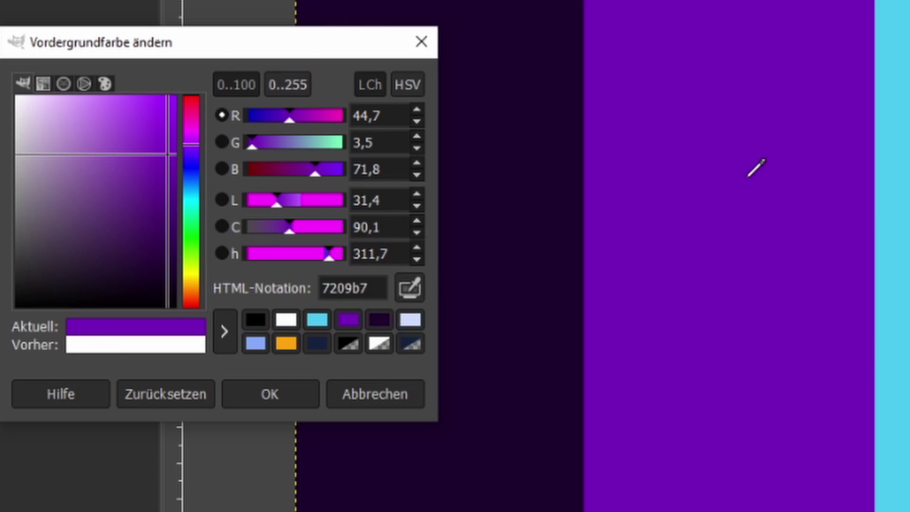
left_click(270, 393)
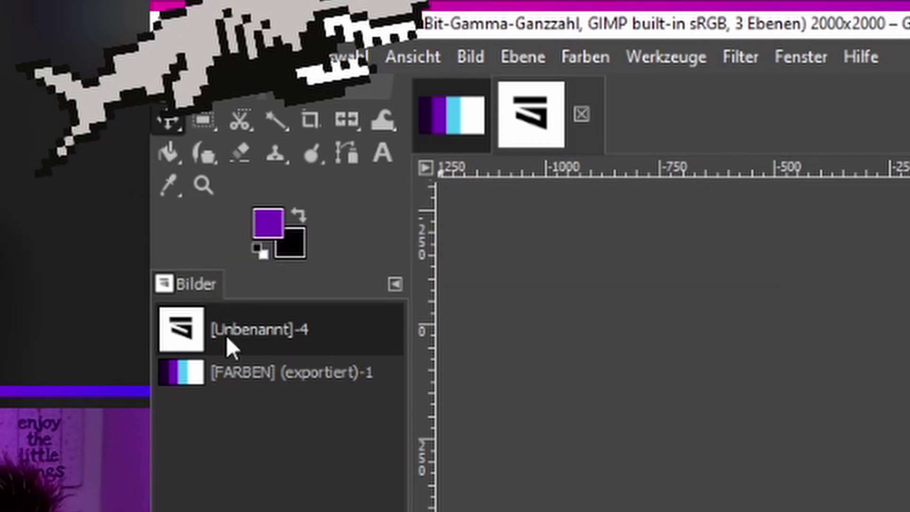
Bucket-fill the 15 px border selection on the Rand layer with violet, then deselect.
left_click(169, 156)
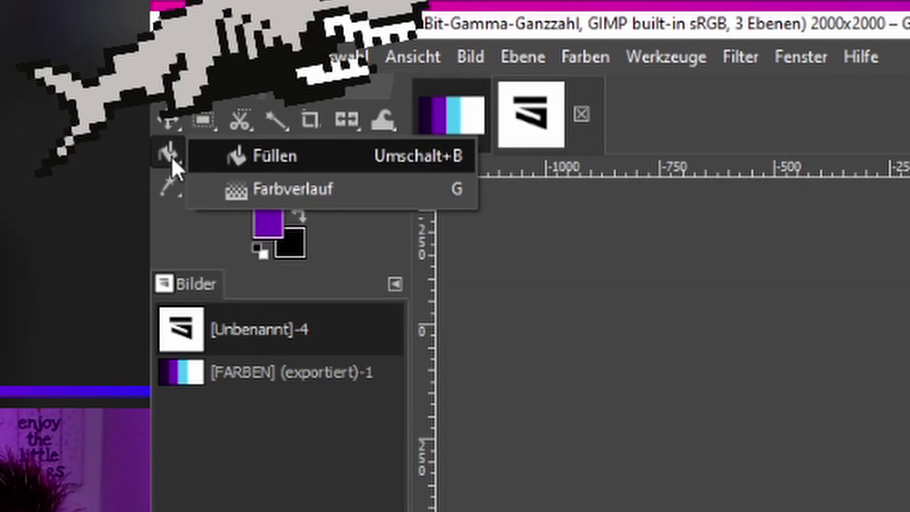
left_click(295, 157)
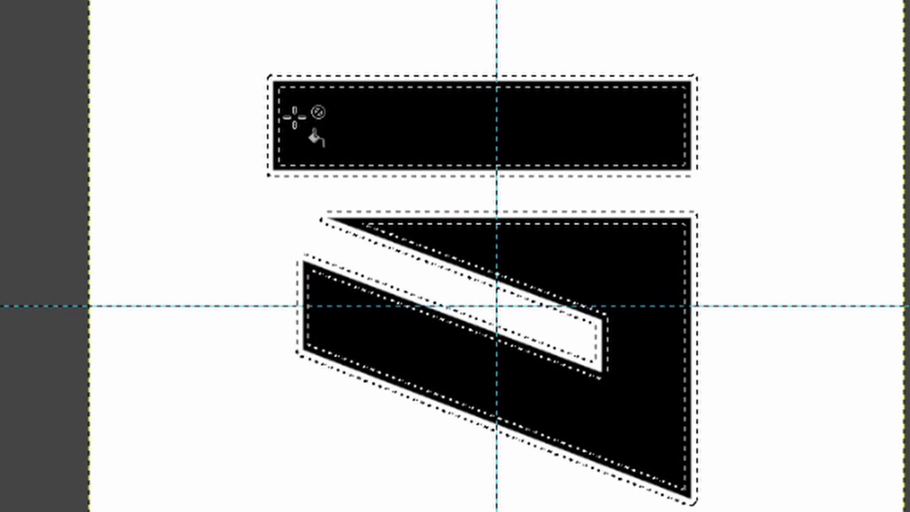
left_click(274, 133)
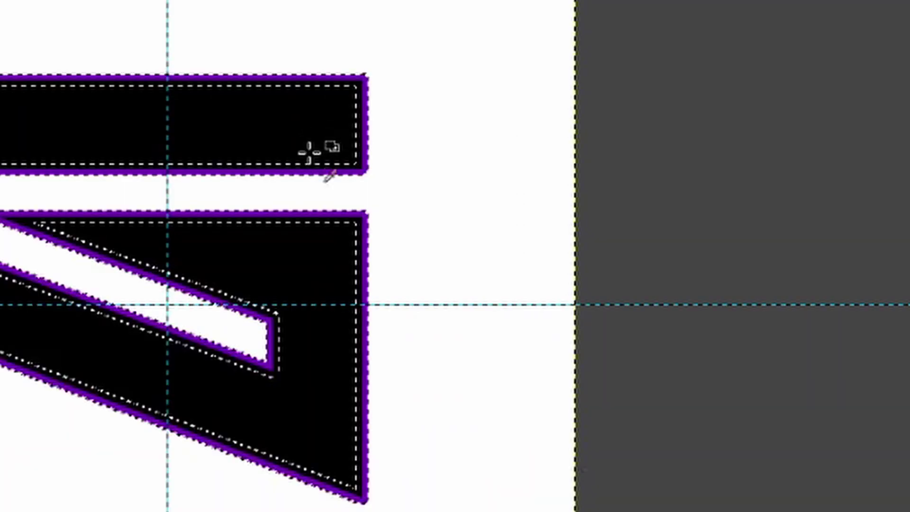
key("ctrl+shift+a")
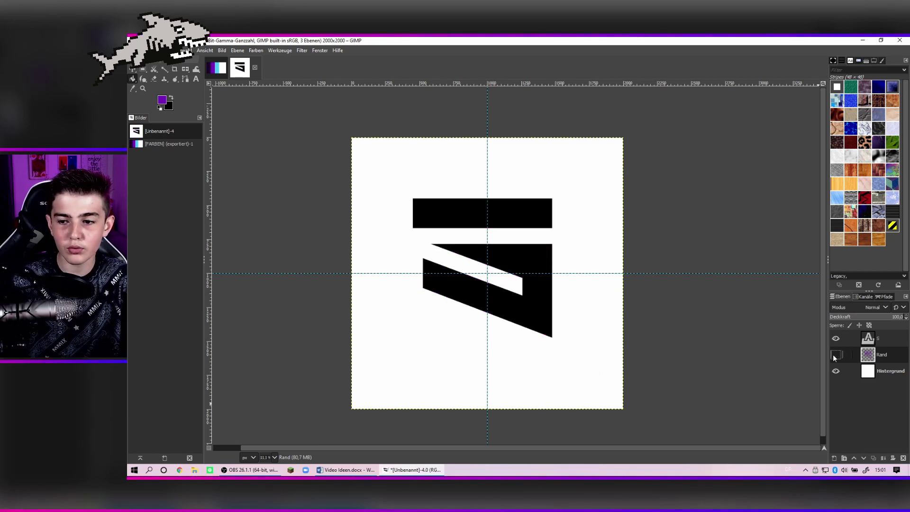
Toggle the Hintergrund and S layers' visibility to inspect the violet outline alone.
left_click(835, 371)
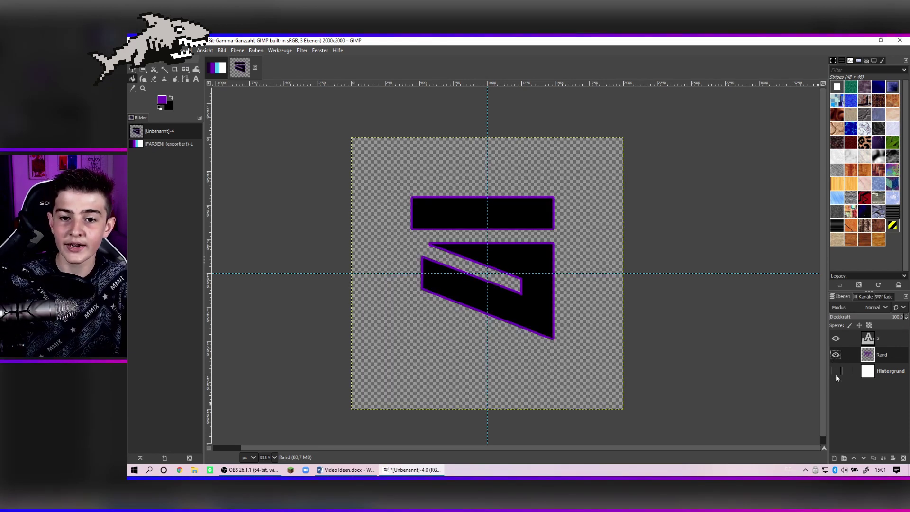
left_click(836, 372)
left_click(835, 338)
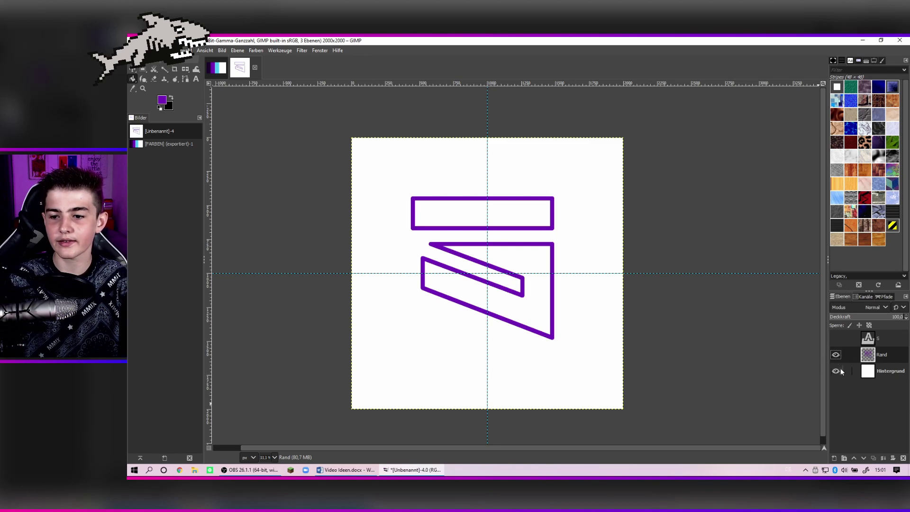
left_click(836, 371)
left_click(836, 371)
left_click(835, 337)
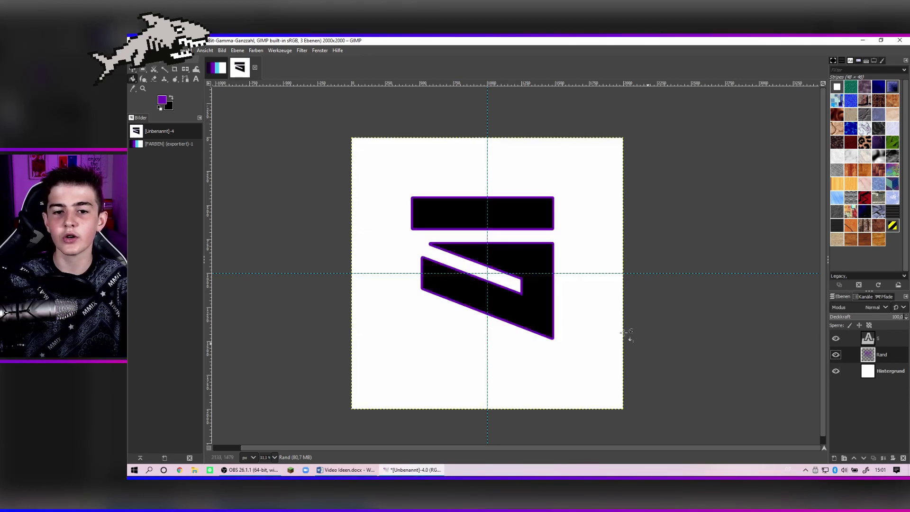
Change the S text colour to white.
left_click(491, 230)
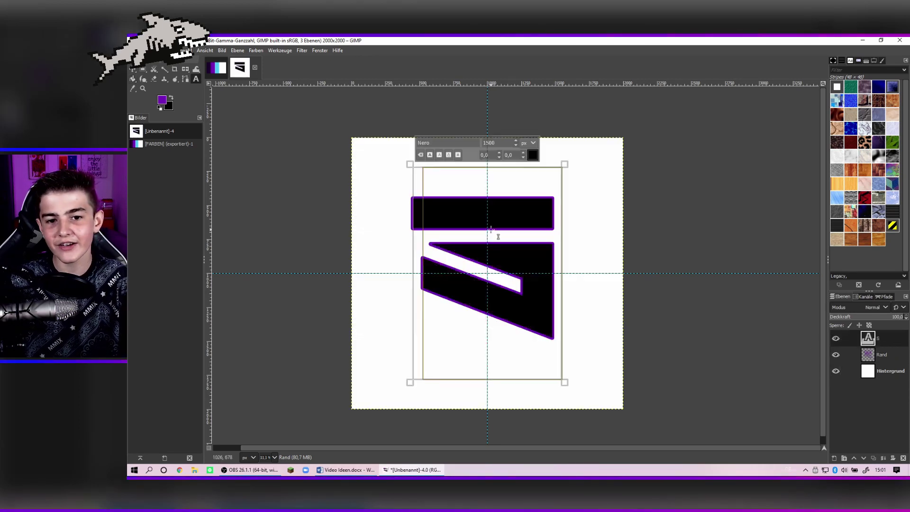
left_click(531, 156)
left_click(548, 226)
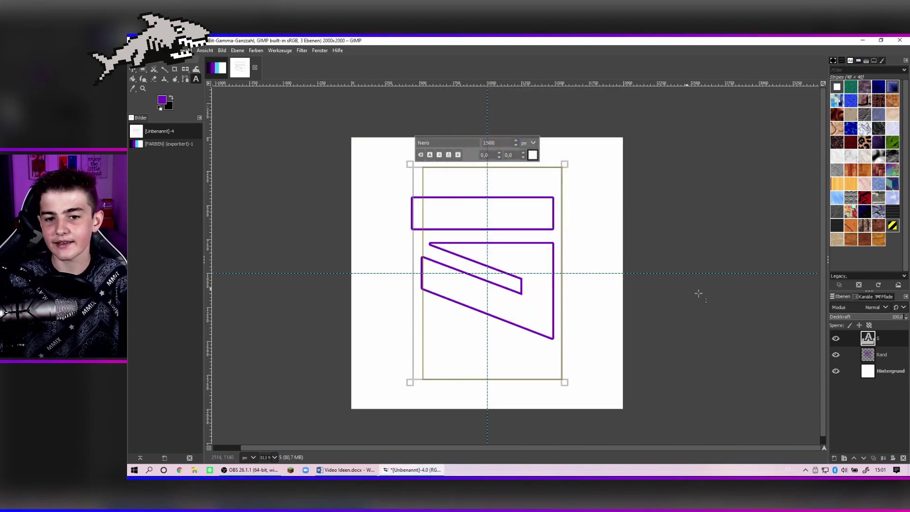